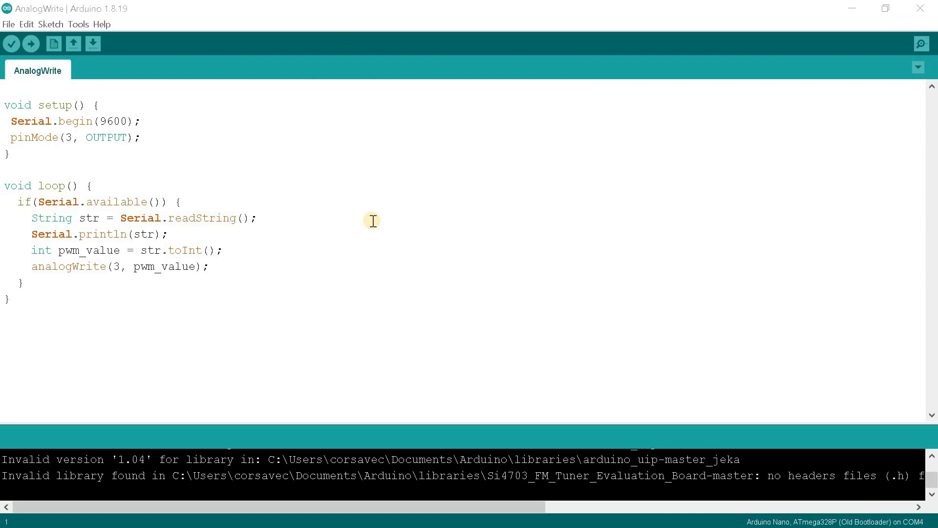
left_click_drag(10, 138, 140, 137)
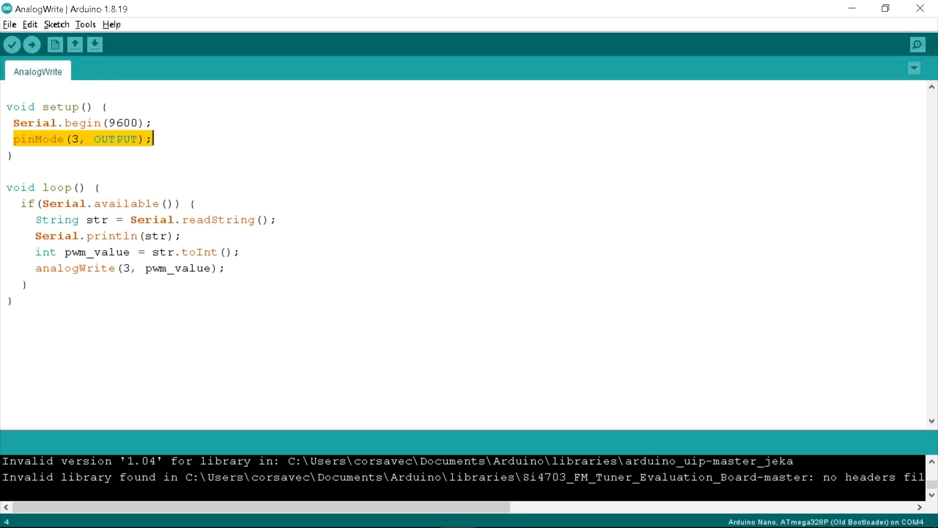
left_click_drag(21, 202, 197, 202)
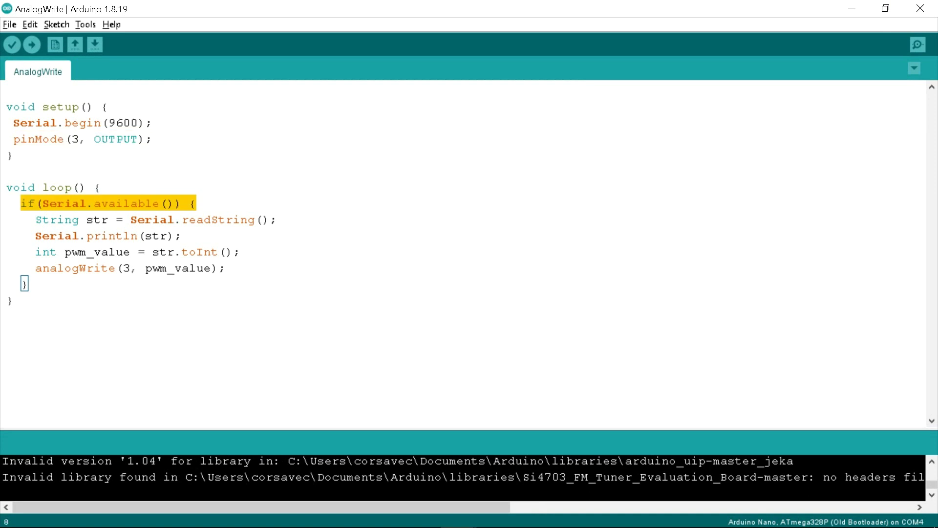
left_click_drag(87, 219, 278, 219)
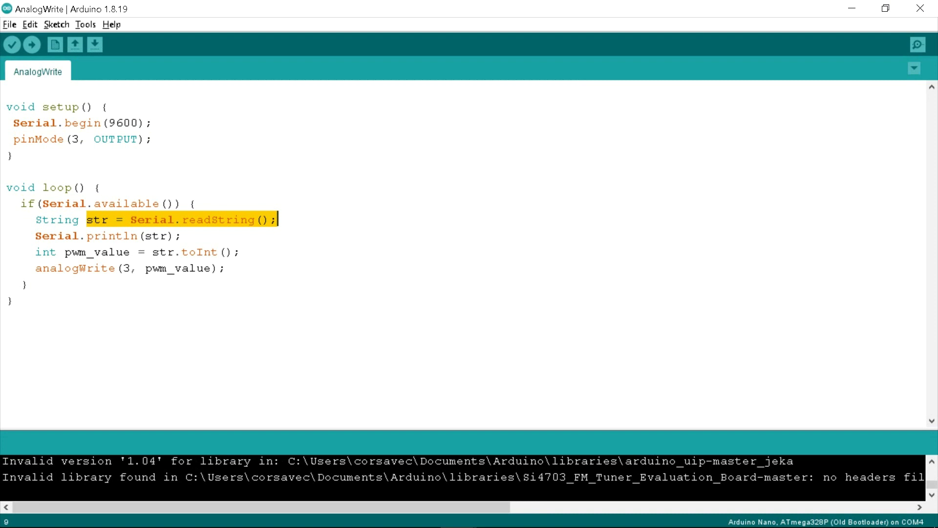
left_click_drag(36, 236, 182, 235)
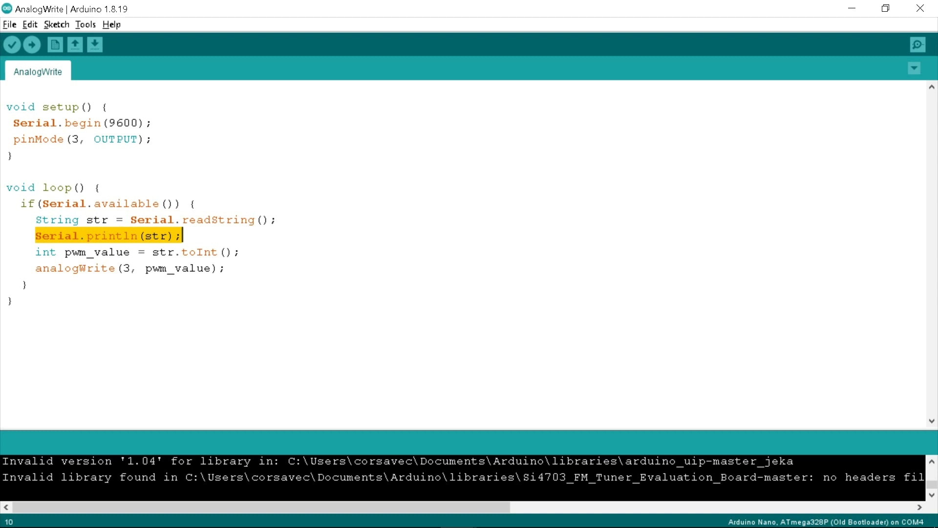
left_click_drag(65, 252, 240, 252)
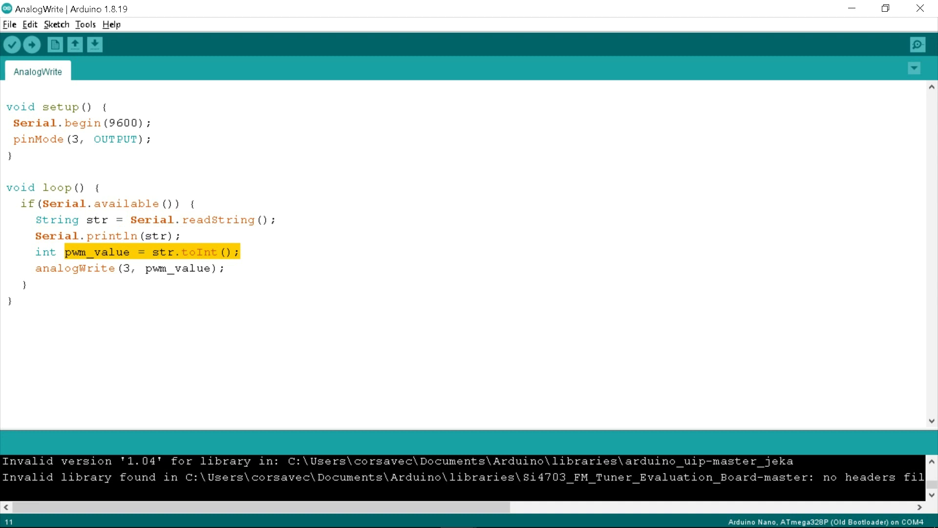
left_click_drag(35, 268, 224, 268)
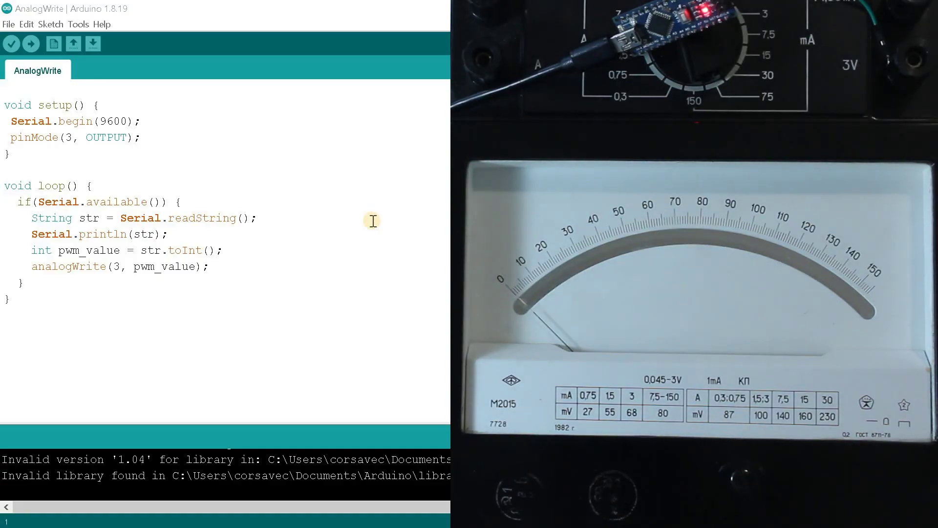
Open the COM4 serial monitor, then reposition it and make it taller.
left_click(76, 21)
left_click(395, 255)
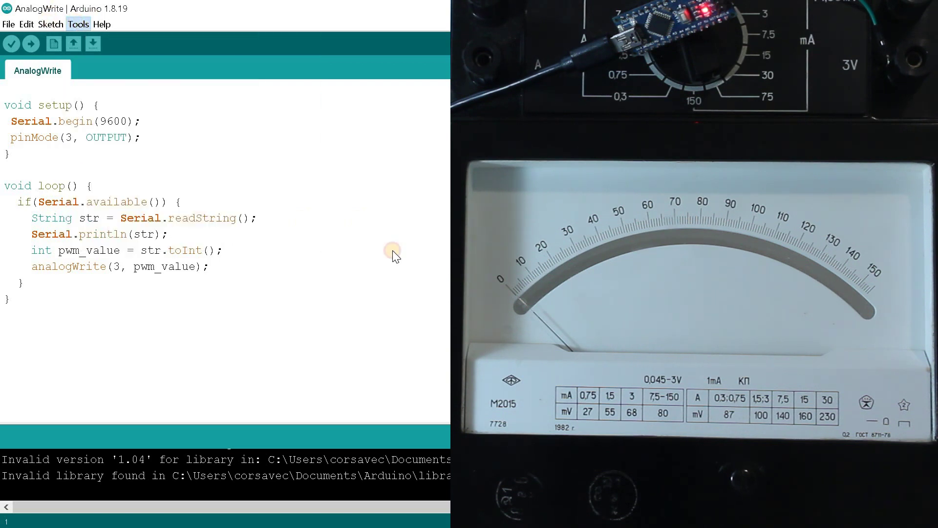
left_click_drag(537, 110, 273, 20)
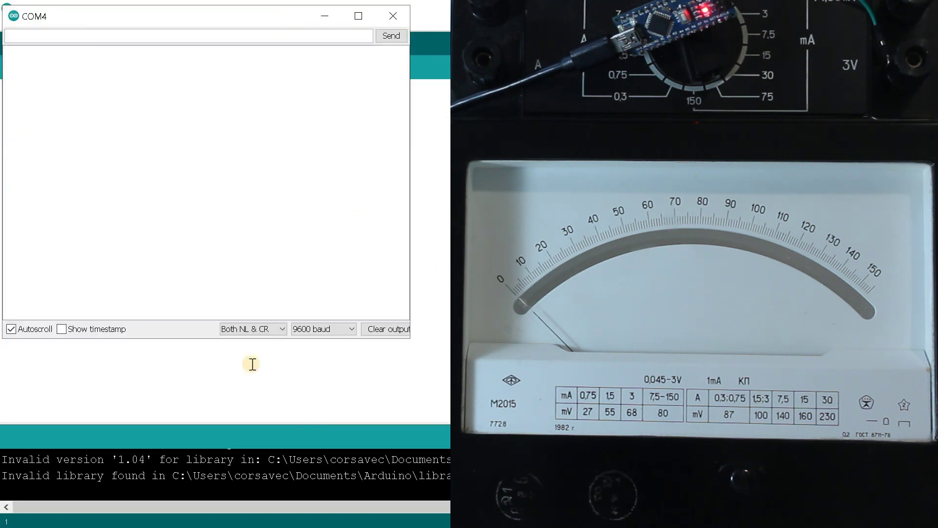
left_click_drag(176, 338, 167, 506)
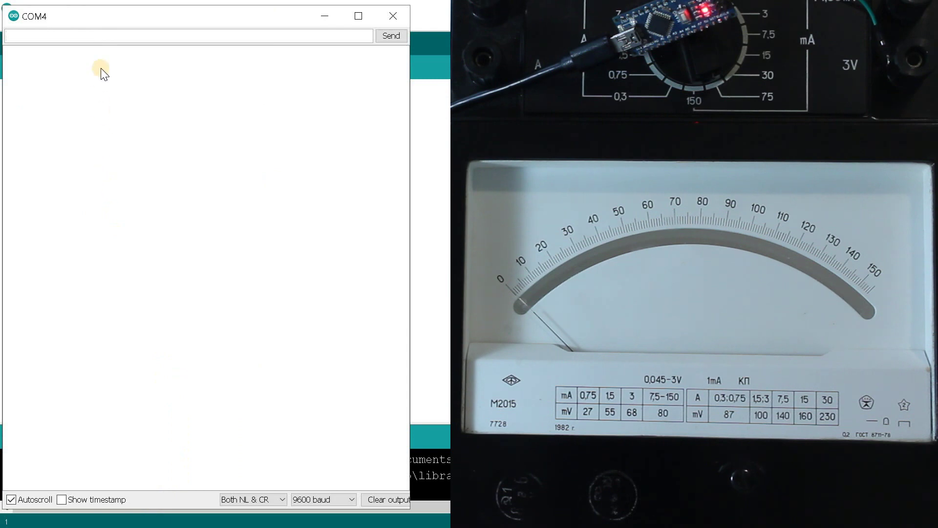
type("255")
Send PWM values 255 and 127 to the board.
key("Return")
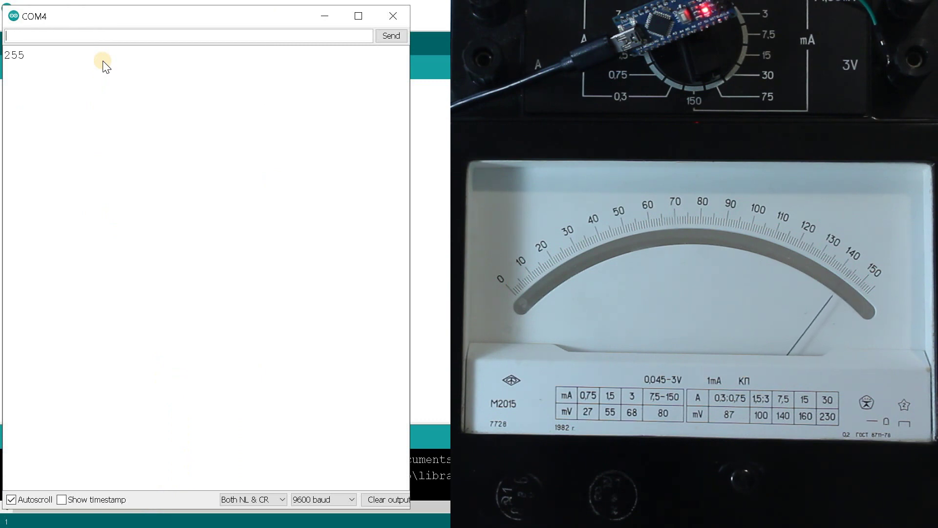
type("127")
key("Return")
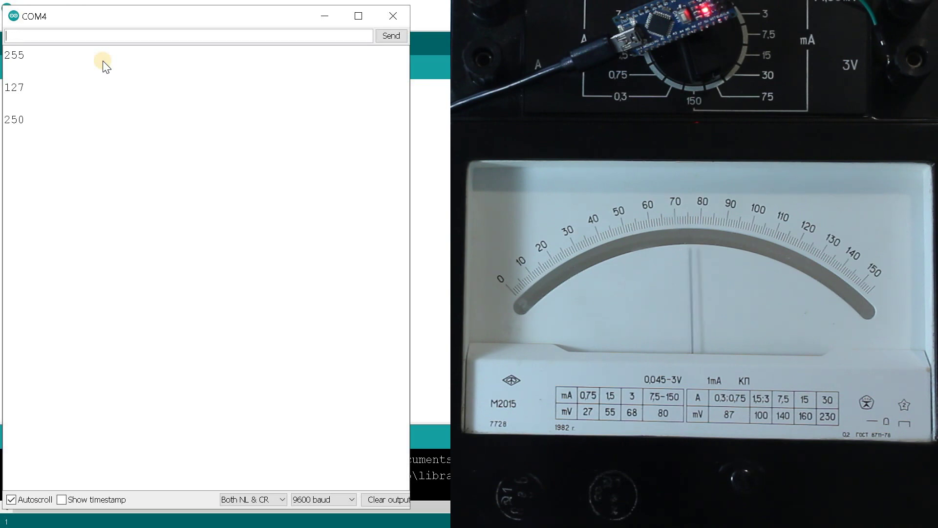
type("240")
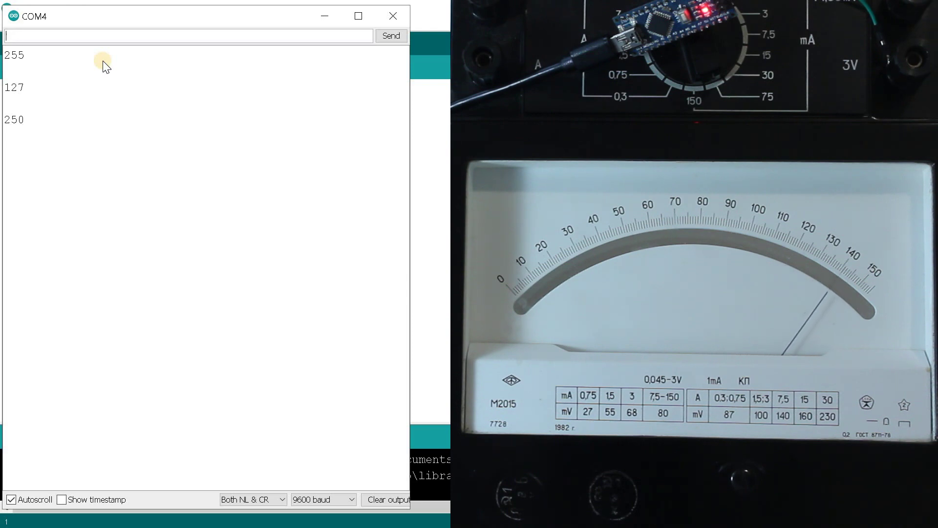
Send PWM values 240, 210, 160, 150, 140, 130 and 120 to the board.
key("Return")
type("230")
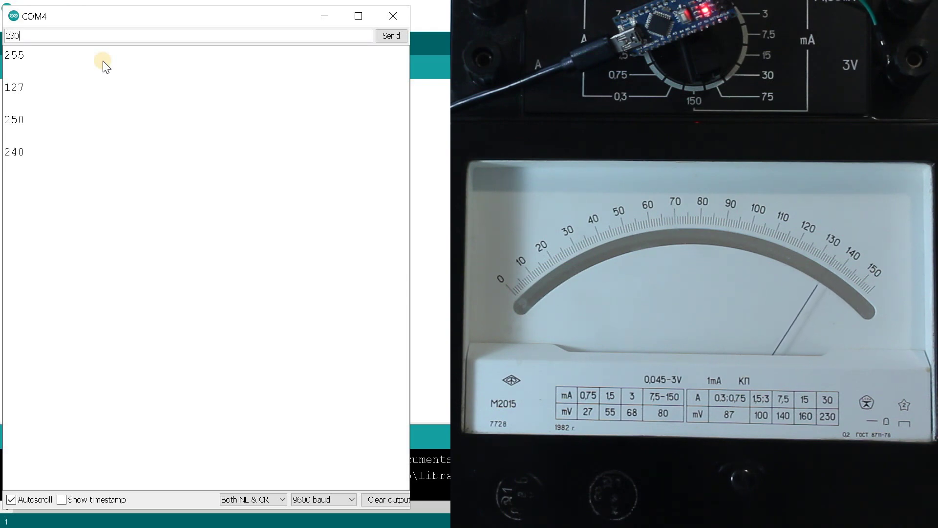
type("220")
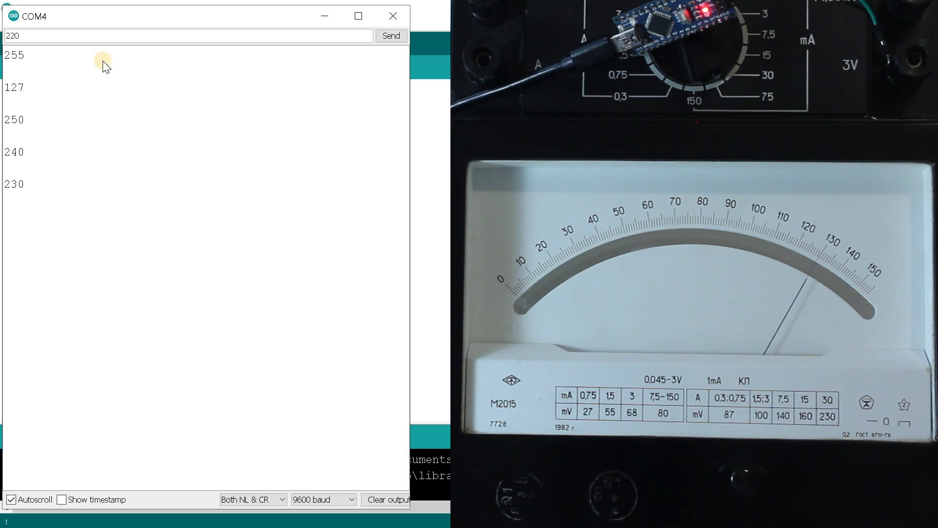
type("210")
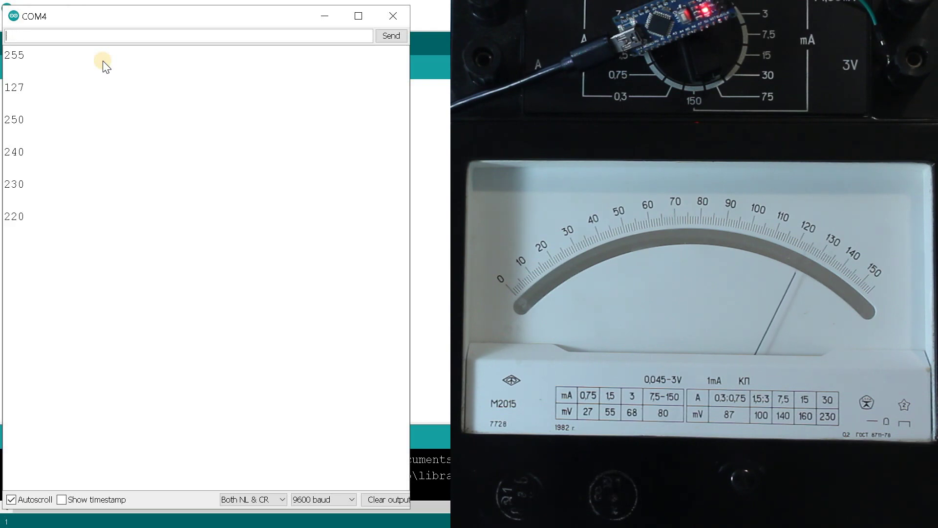
key("Return")
type("200")
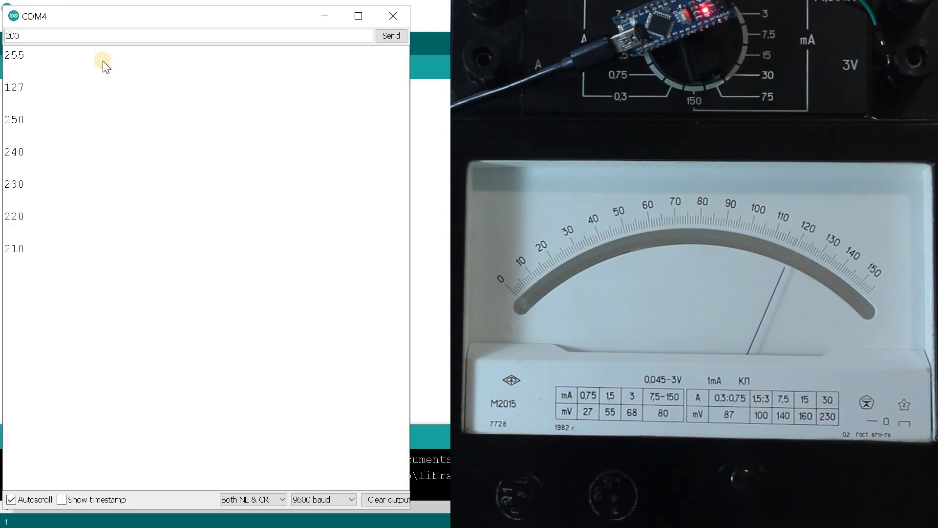
type("190")
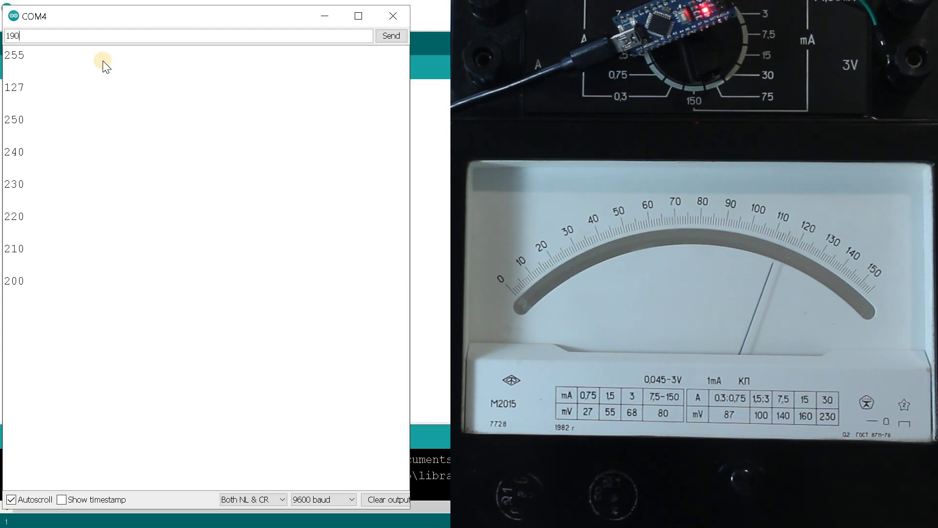
type("1")
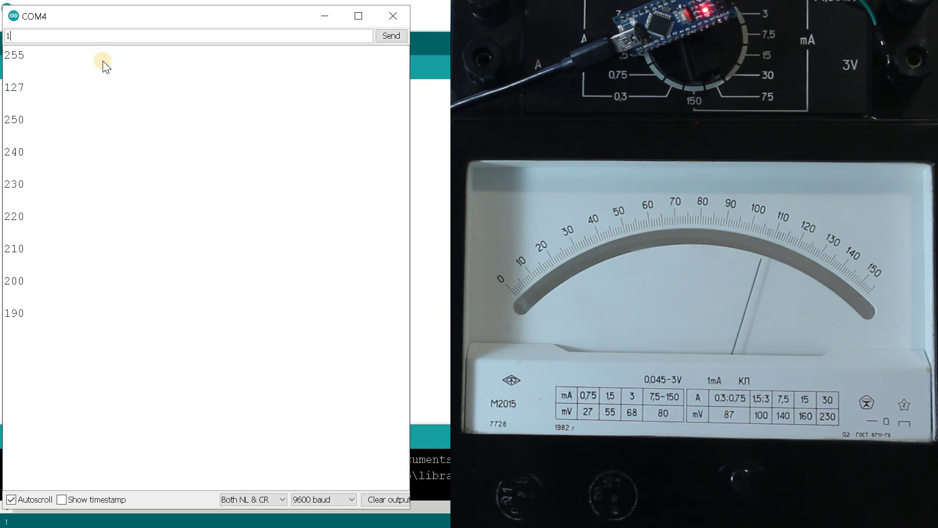
type("80")
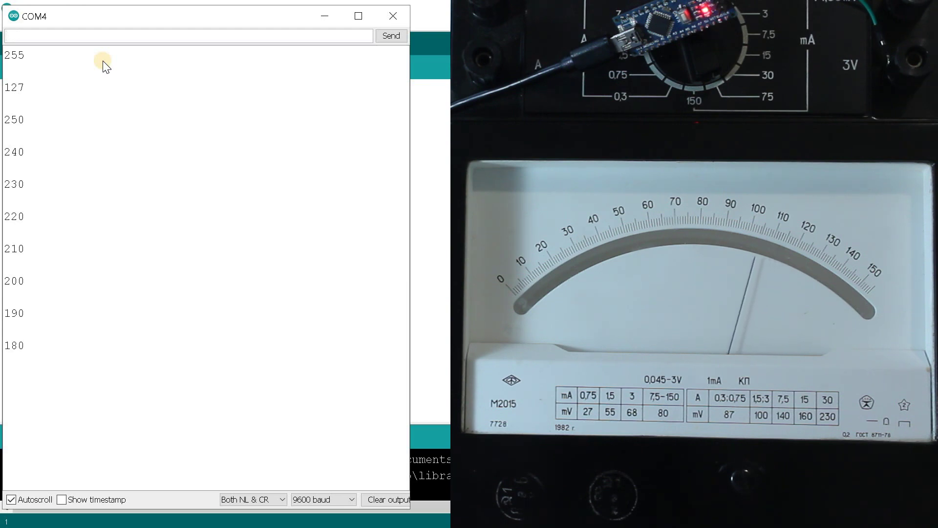
type("170")
type("16")
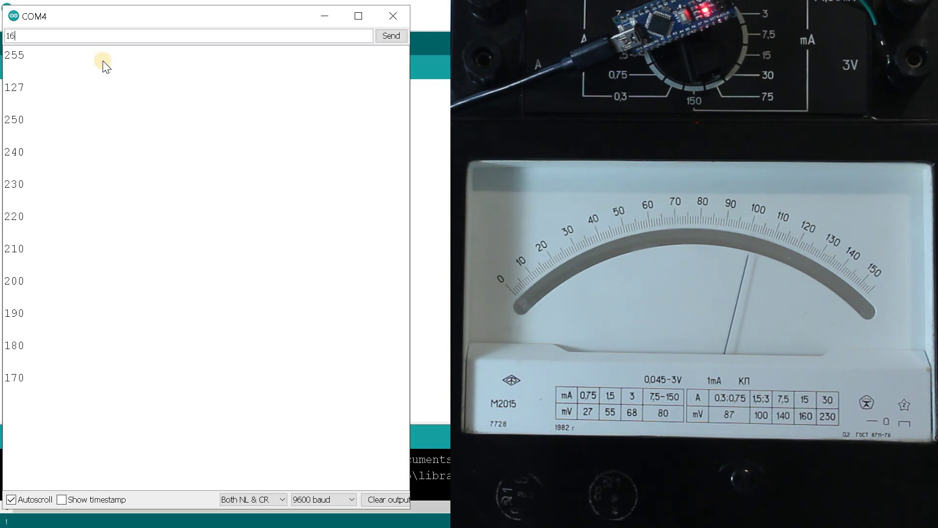
type("0")
key("Return")
type("150")
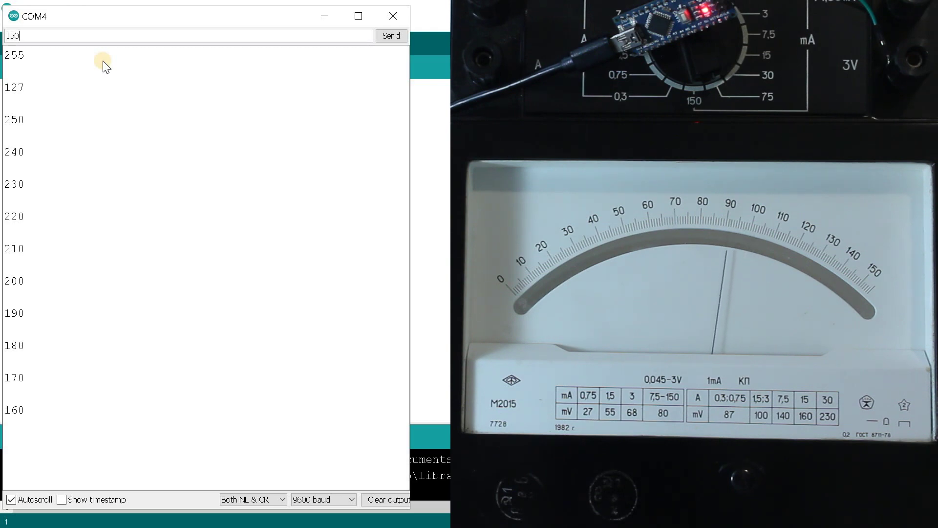
key("Return")
type("140")
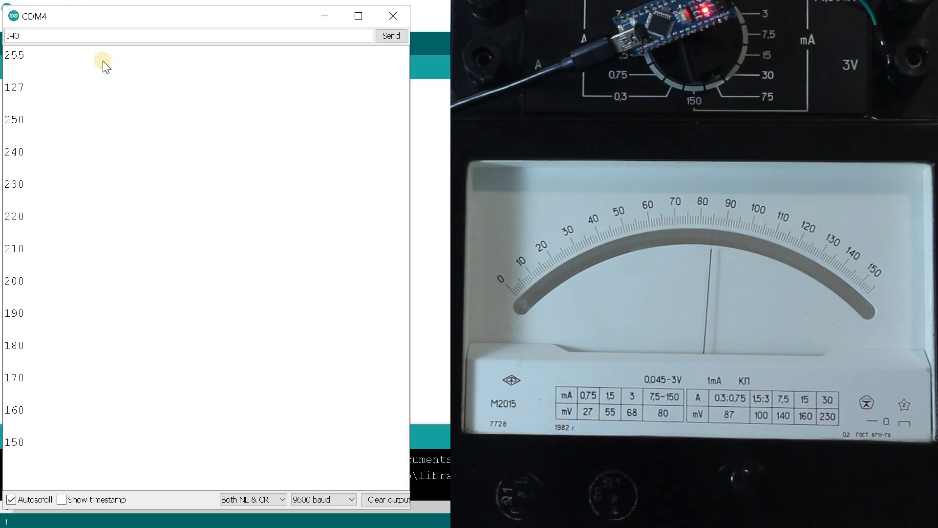
key("Return")
type("130")
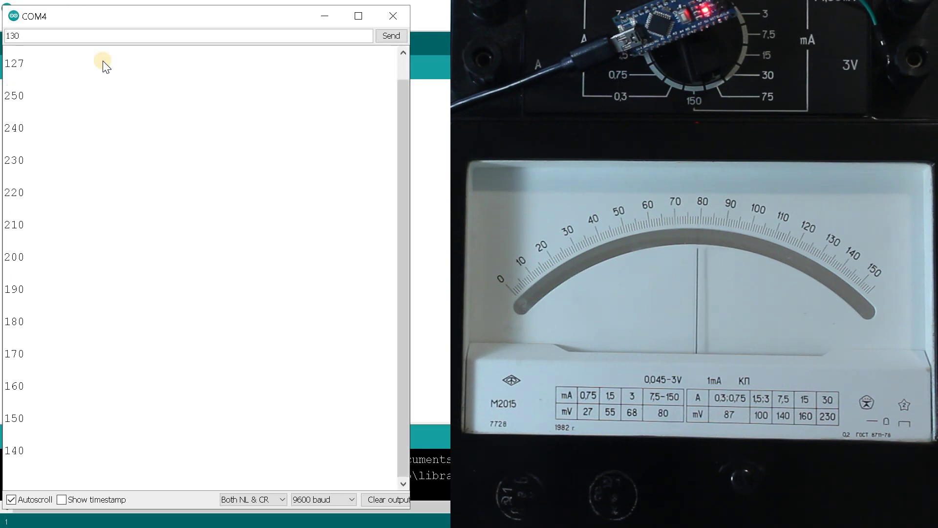
key("Return")
type("120")
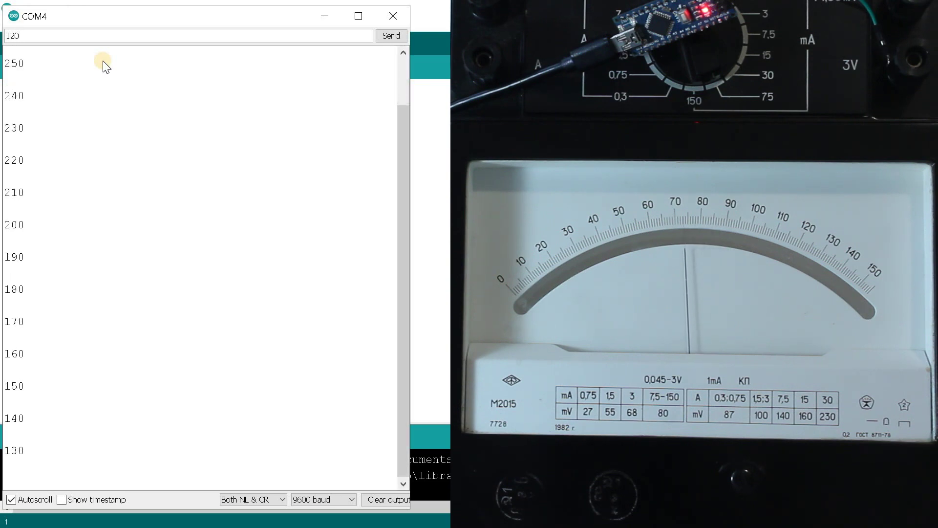
key("Return")
type("110")
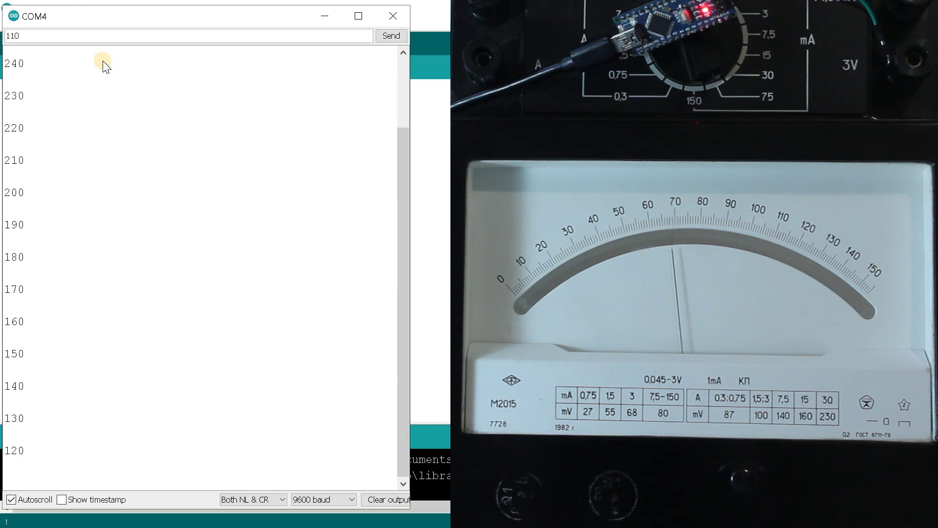
Send PWM values 110, 80, 40, 30, 20 and finally 0 to turn the output off.
key("Return")
type("100")
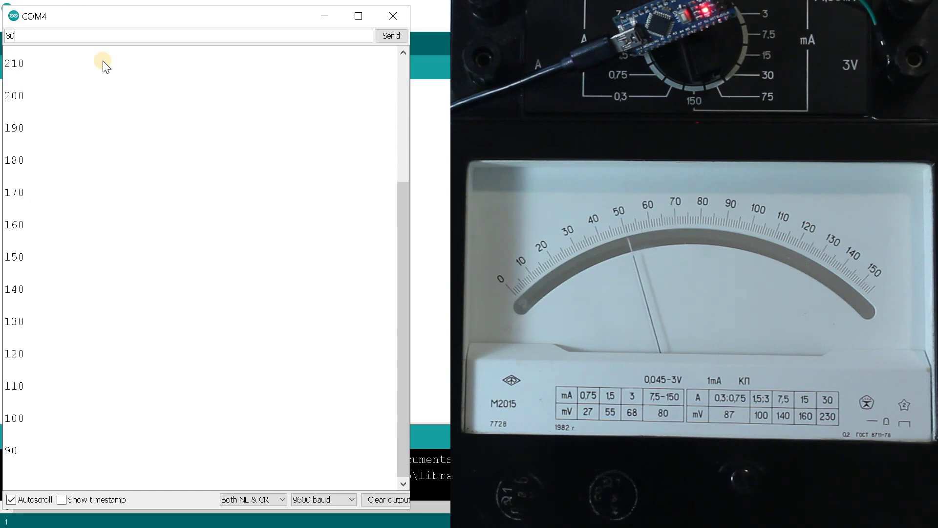
type("70")
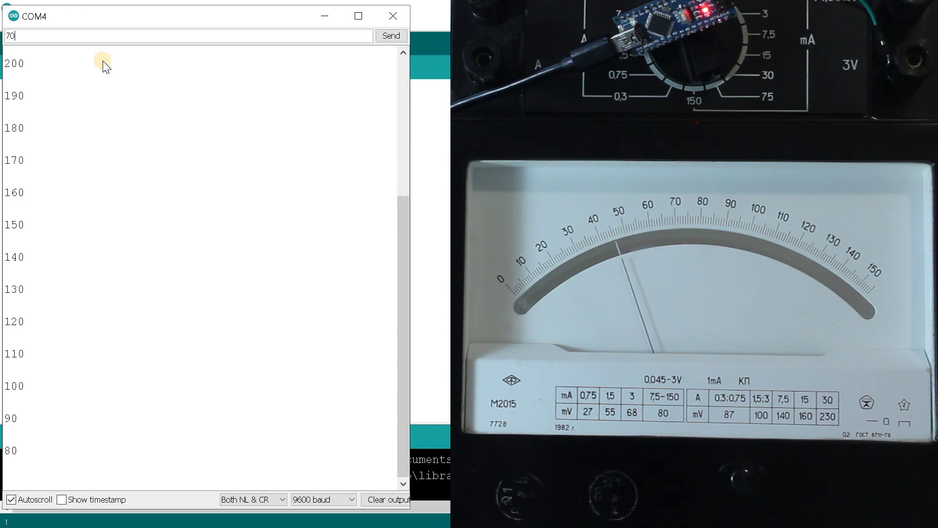
key("Return")
type("60")
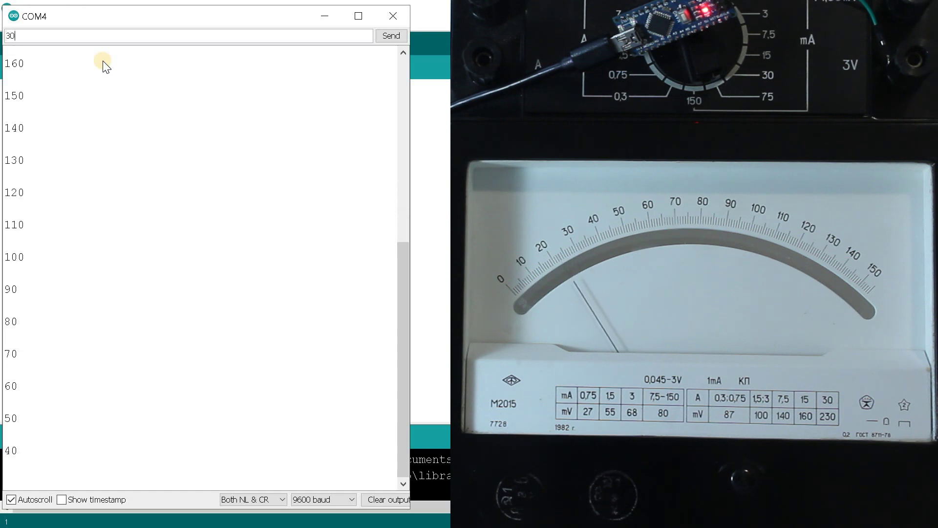
key("Return")
type("20")
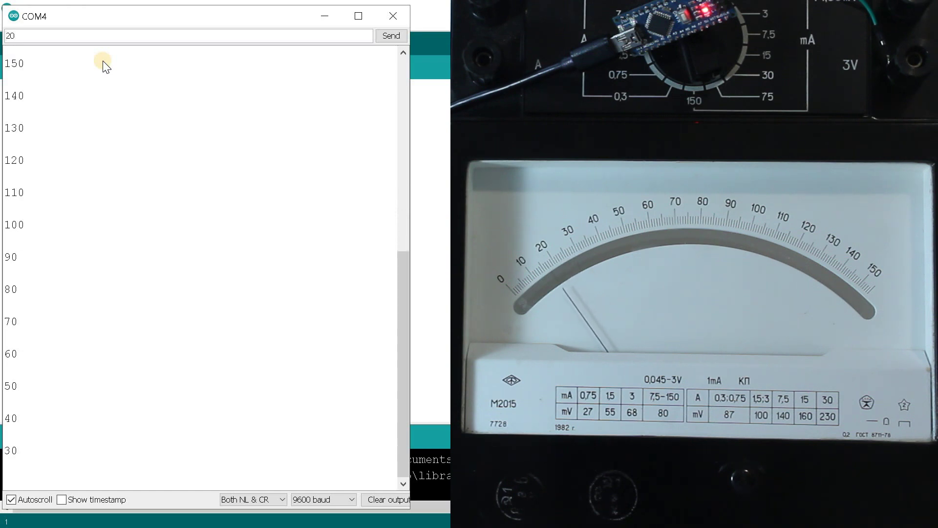
key("Return")
type("10")
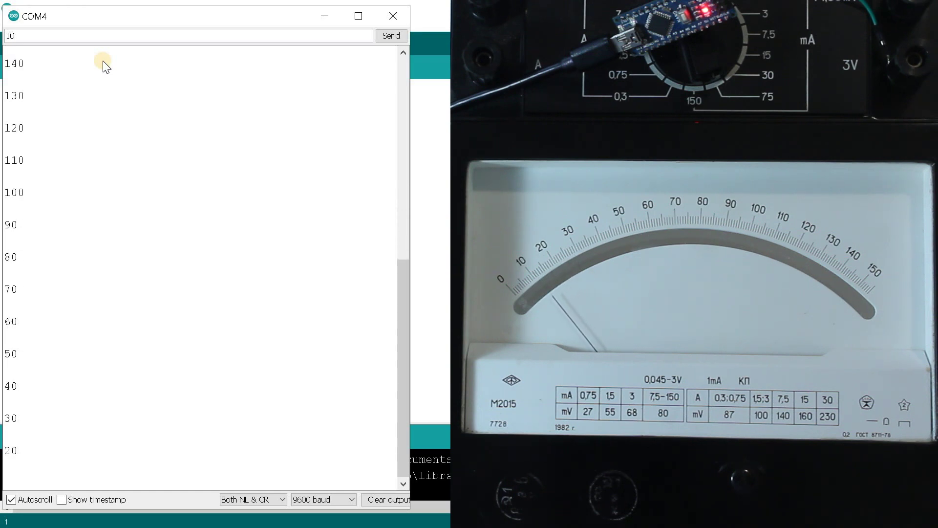
key("Return")
type("0")
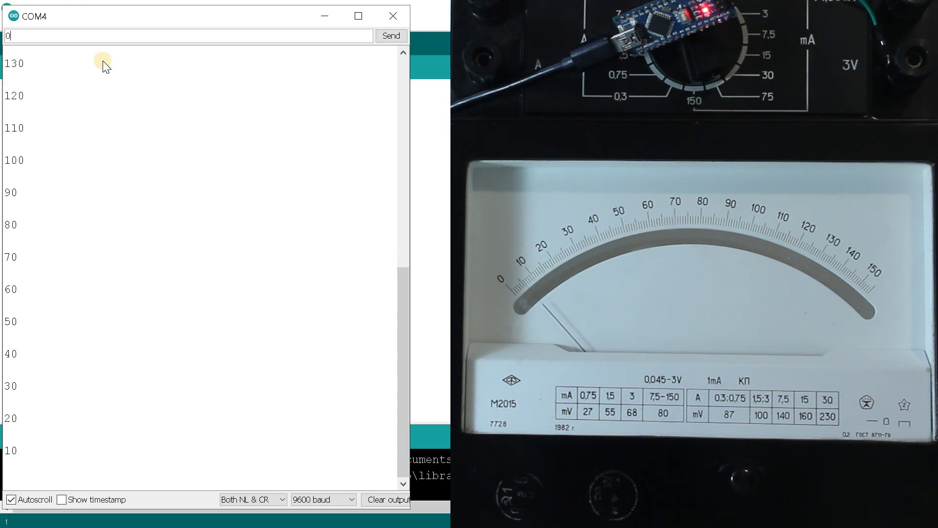
key("Return")
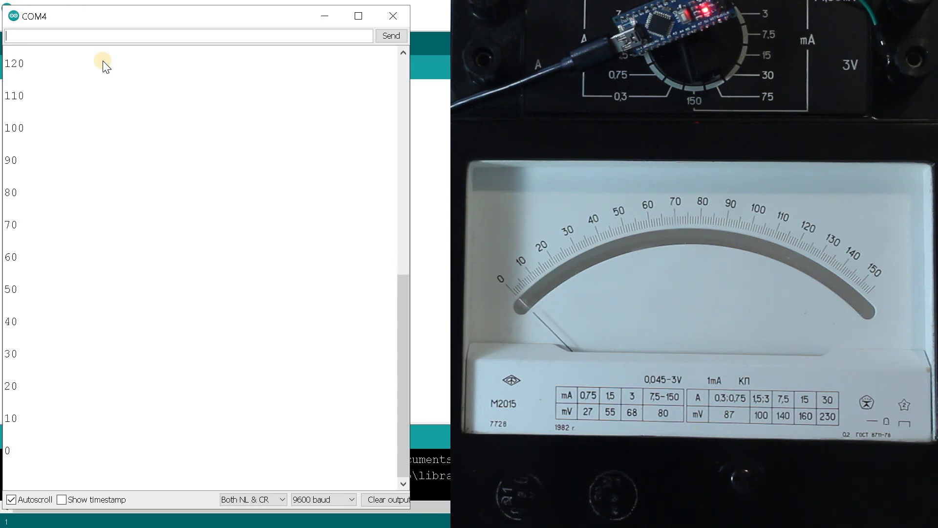
type("255")
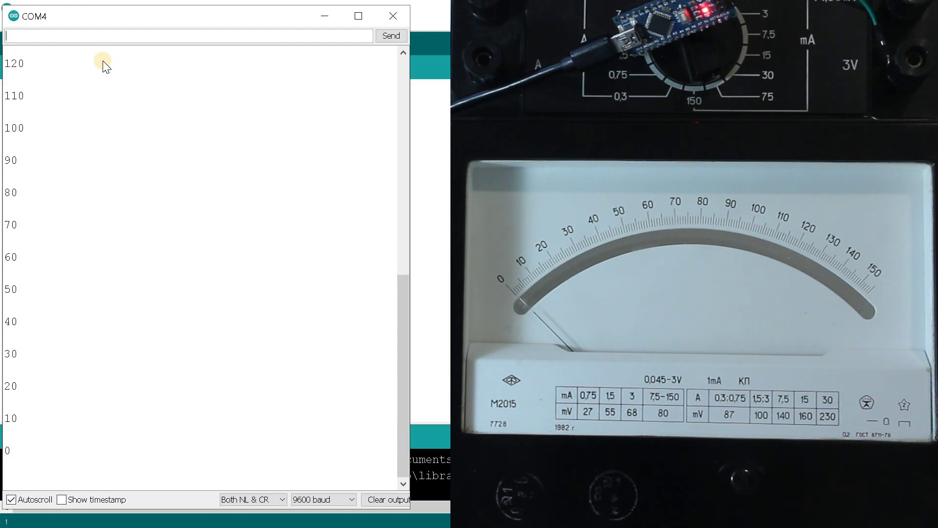